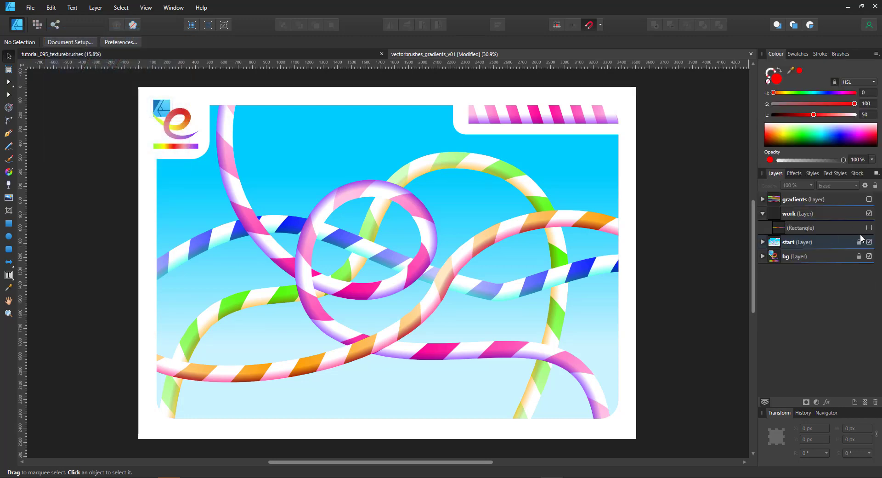
# Hide the straw artwork and draw a red rectangle on the work layer
pyautogui.click(869, 242)
pyautogui.click(834, 216)
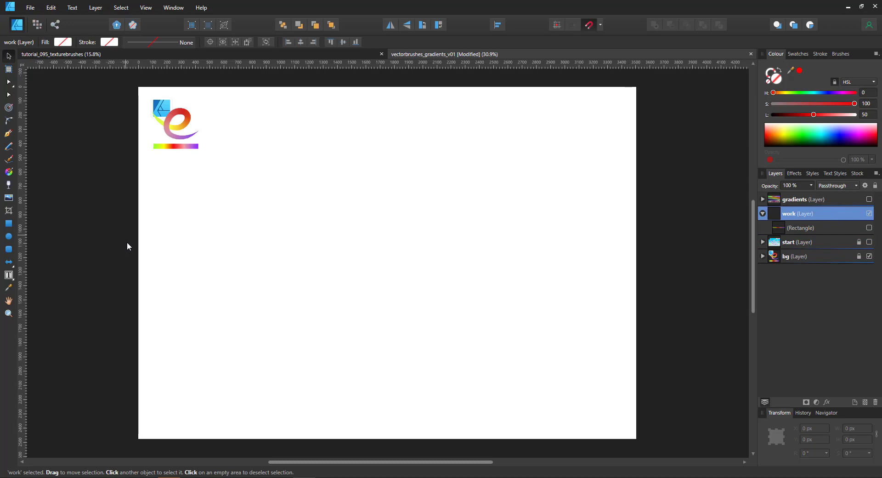
pyautogui.click(8, 223)
pyautogui.moveTo(223, 238); pyautogui.dragTo(556, 263)
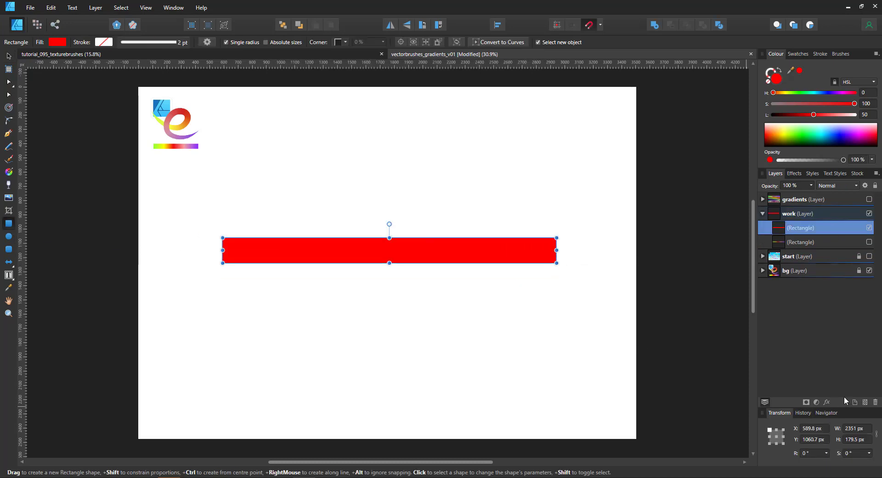
# Size the rectangle to 2500 px wide by 100 px high in Transform
pyautogui.click(854, 429)
pyautogui.write('23')
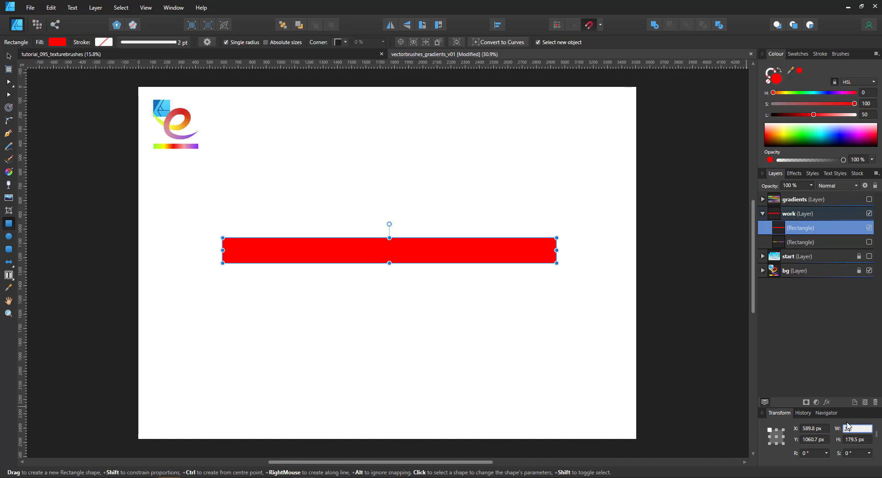
pyautogui.write('500')
pyautogui.press('Tab')
pyautogui.write('1')
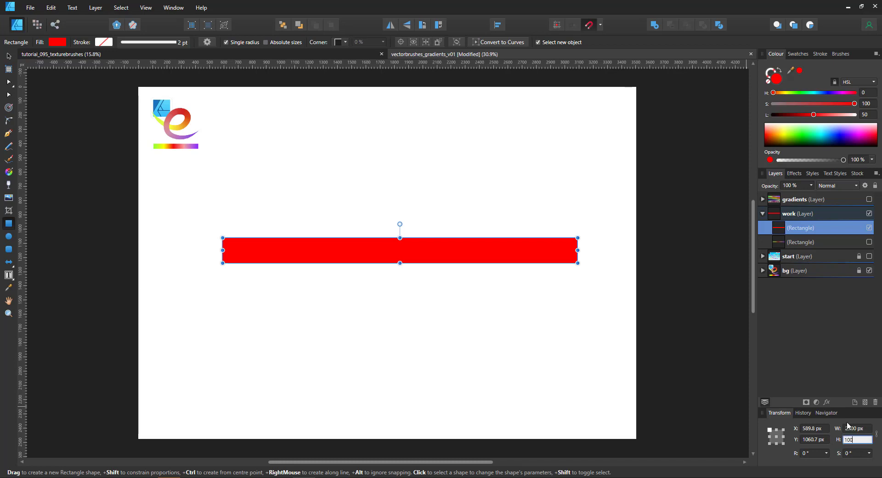
pyautogui.write('00')
pyautogui.press('Return')
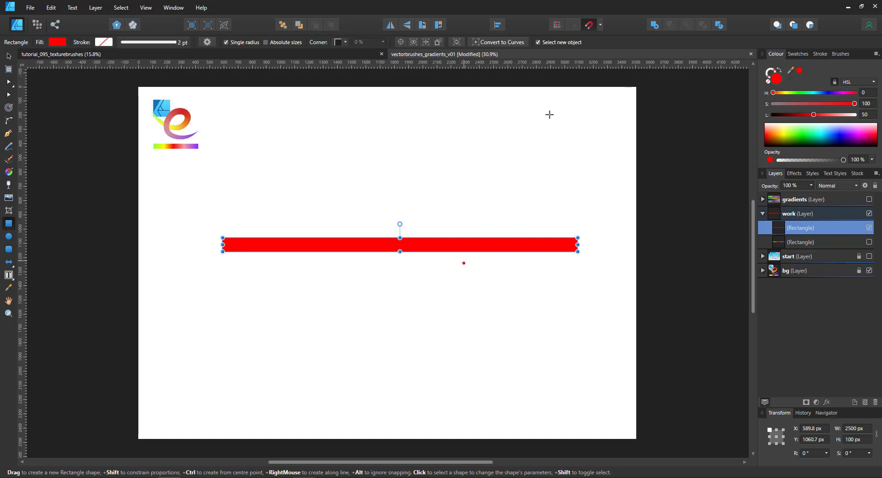
pyautogui.click(10, 59)
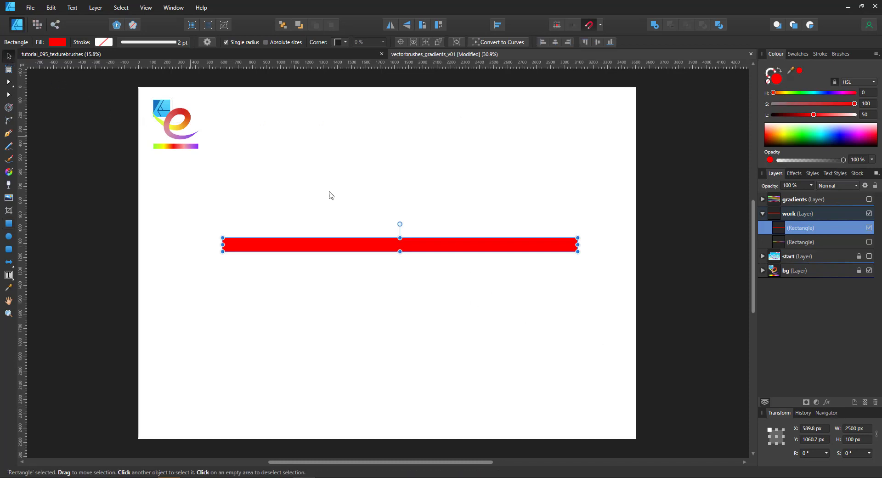
# Lay a left-to-right linear gradient across the bar, green on the left and purple on the right
pyautogui.click(8, 172)
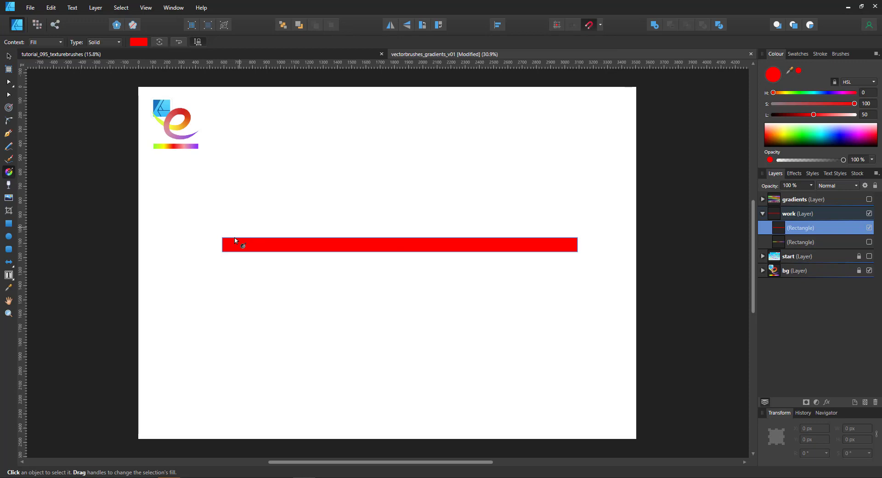
pyautogui.moveTo(227, 245); pyautogui.dragTo(578, 245)
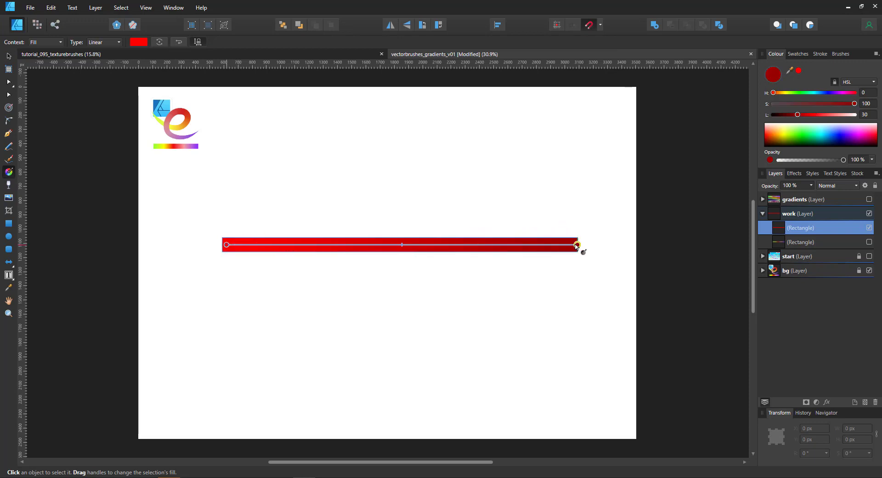
pyautogui.click(849, 137)
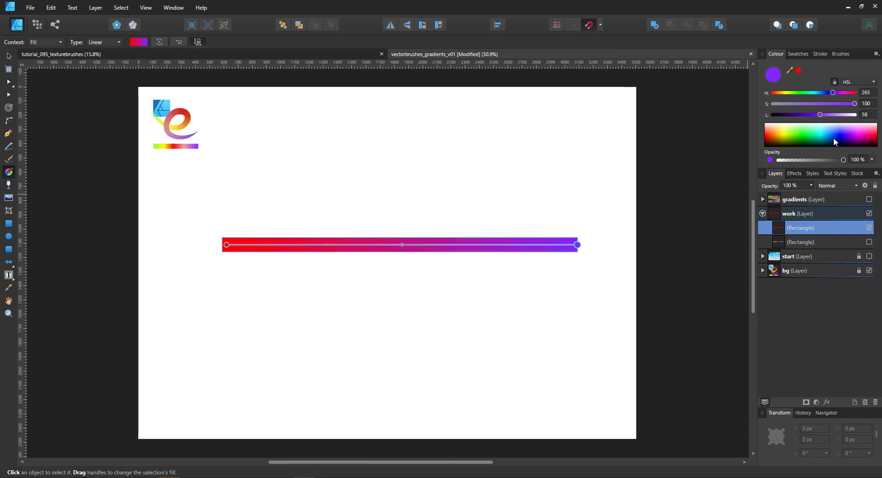
pyautogui.click(227, 246)
pyautogui.click(808, 132)
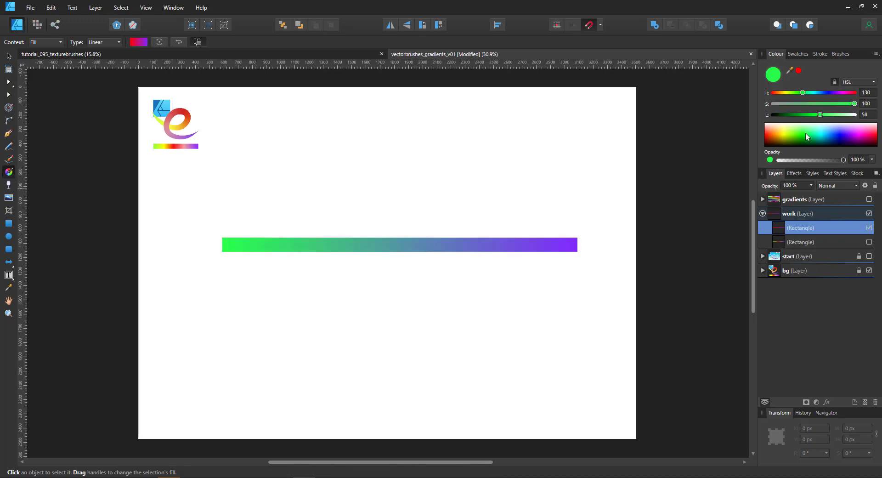
# Add red, yellow and pink stops between the ends, nudging the pink stop slightly left
pyautogui.click(403, 244)
pyautogui.click(800, 71)
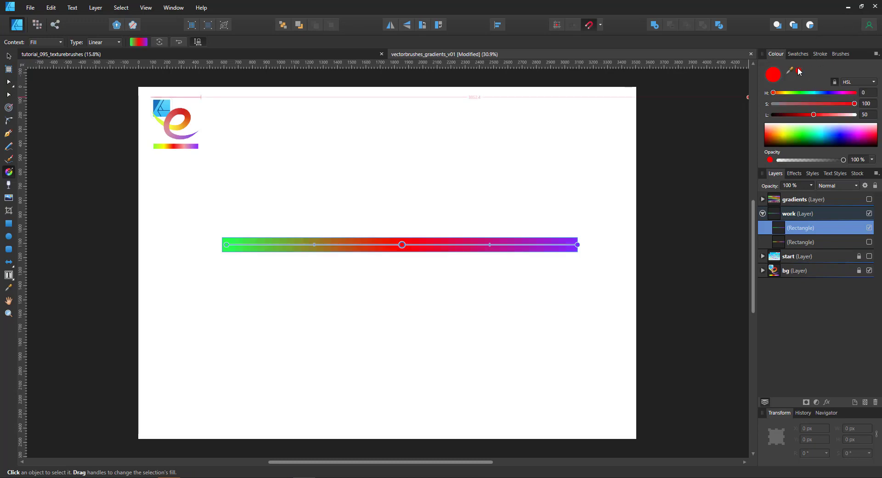
pyautogui.click(306, 245)
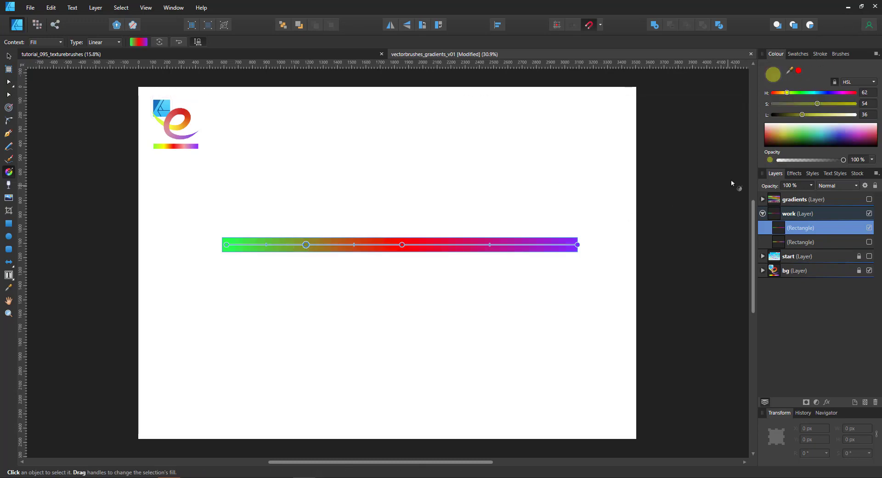
pyautogui.click(813, 116)
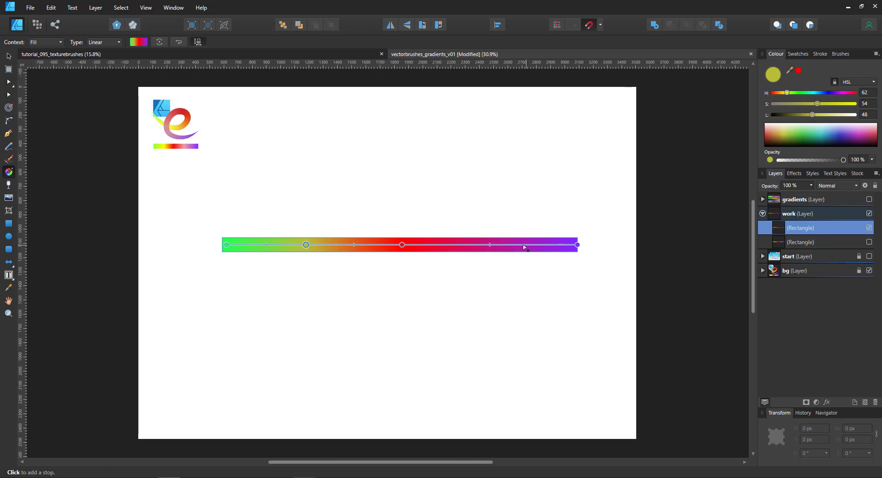
pyautogui.click(513, 245)
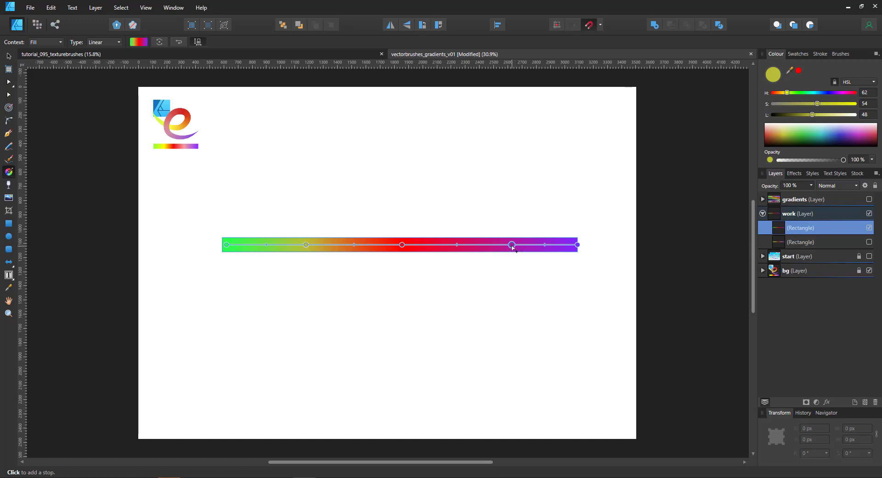
pyautogui.click(832, 116)
pyautogui.moveTo(845, 93); pyautogui.dragTo(855, 92)
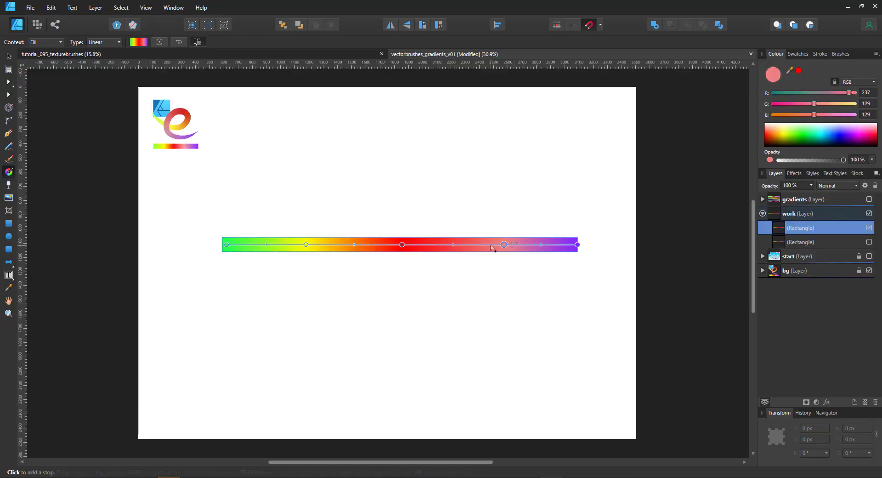
pyautogui.moveTo(512, 245); pyautogui.dragTo(504, 245)
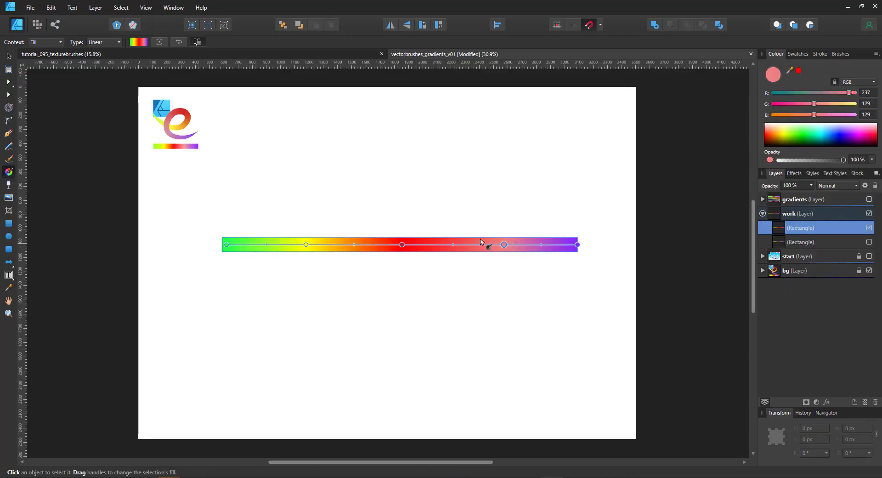
# Export only the selected gradient bar as PNG vectorbrushes_gradients_v01.png
pyautogui.click(30, 7)
pyautogui.click(32, 168)
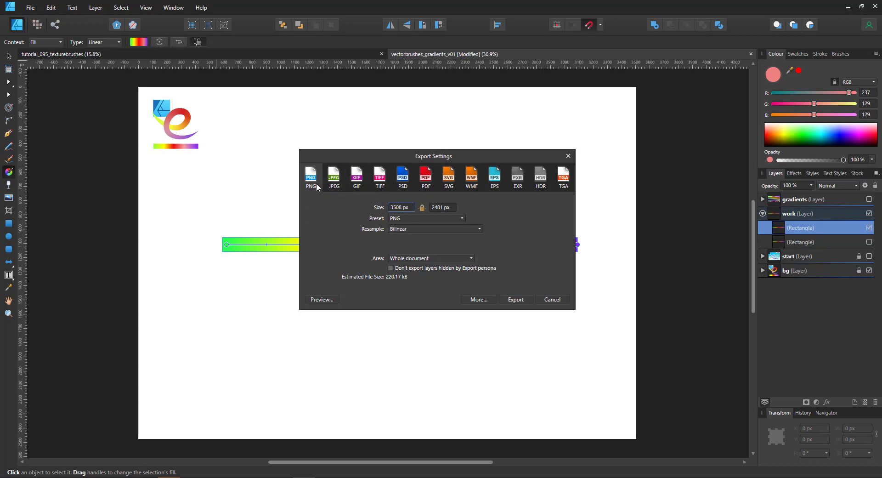
pyautogui.click(419, 259)
pyautogui.click(414, 290)
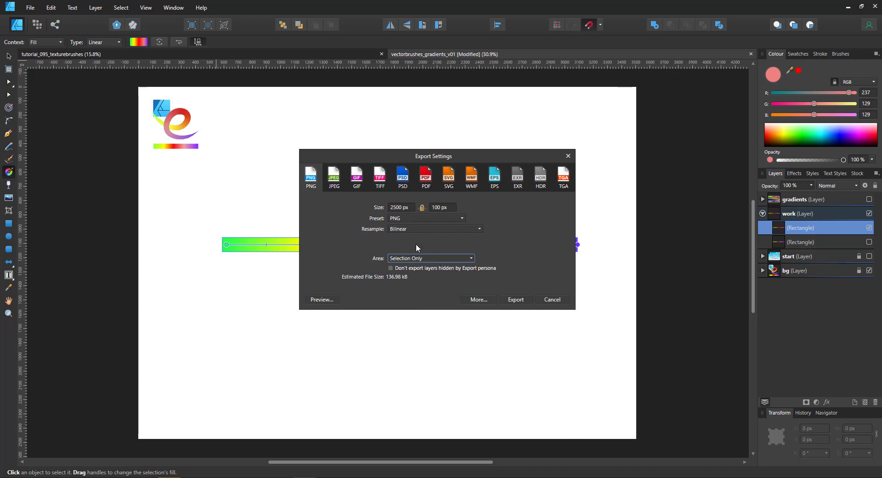
pyautogui.click(516, 300)
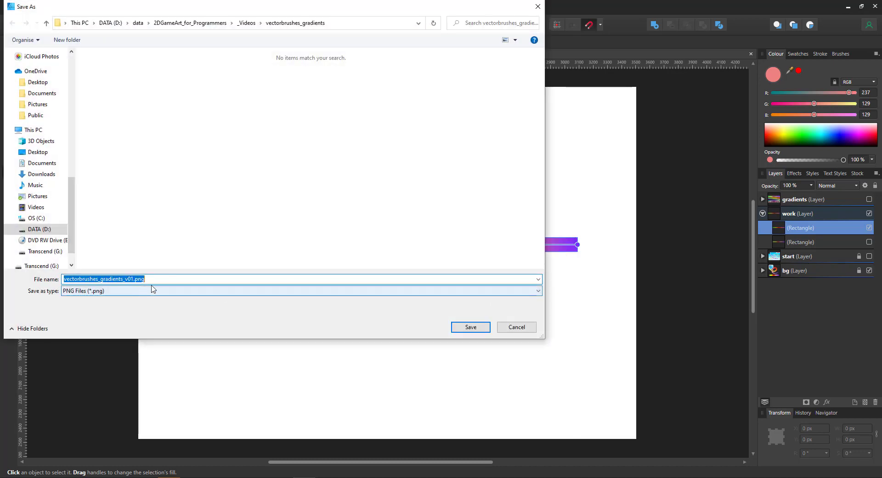
pyautogui.click(454, 324)
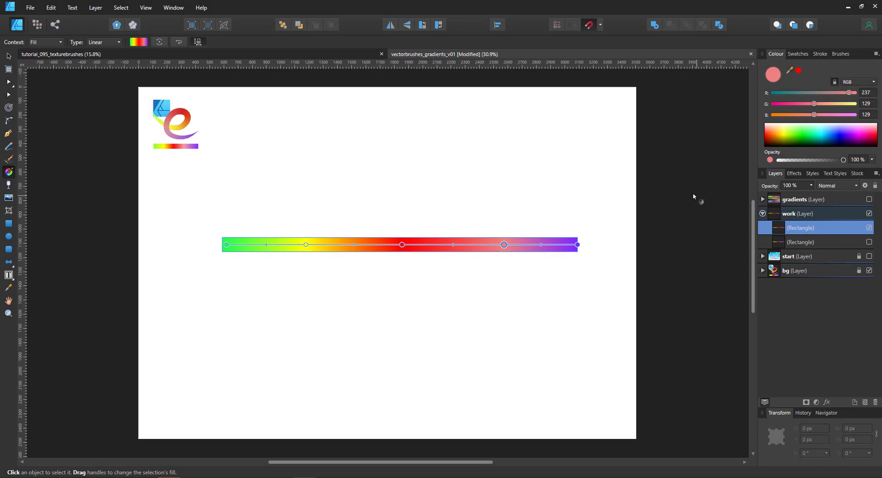
# Create a new textured image brush from vectorbrushes_gradients_v01.png in the Brushes panel
pyautogui.click(842, 54)
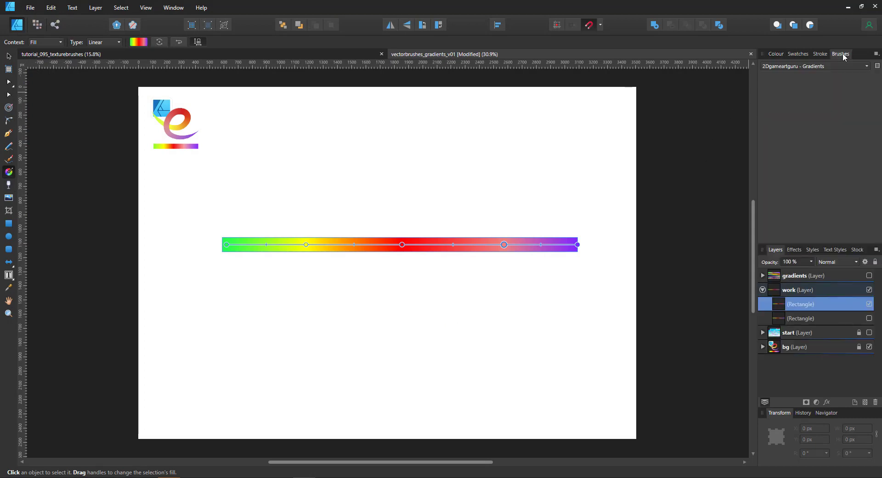
pyautogui.click(876, 53)
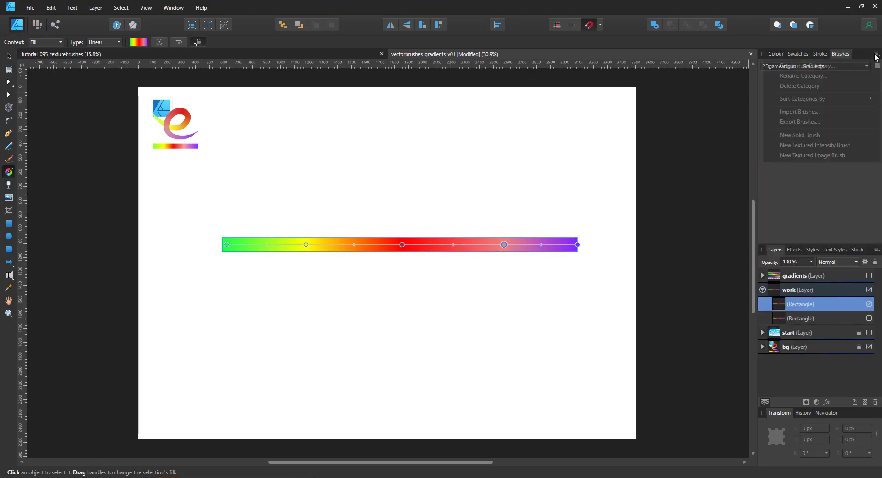
pyautogui.click(821, 155)
pyautogui.click(94, 102)
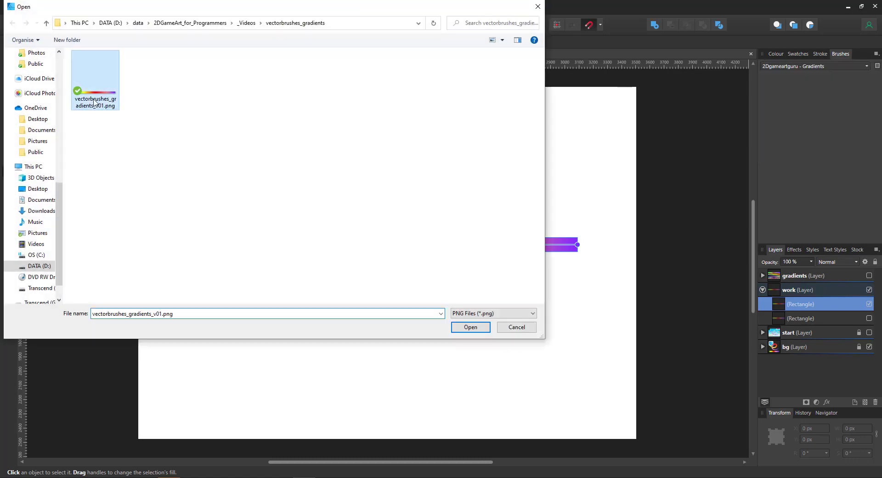
pyautogui.press('Return')
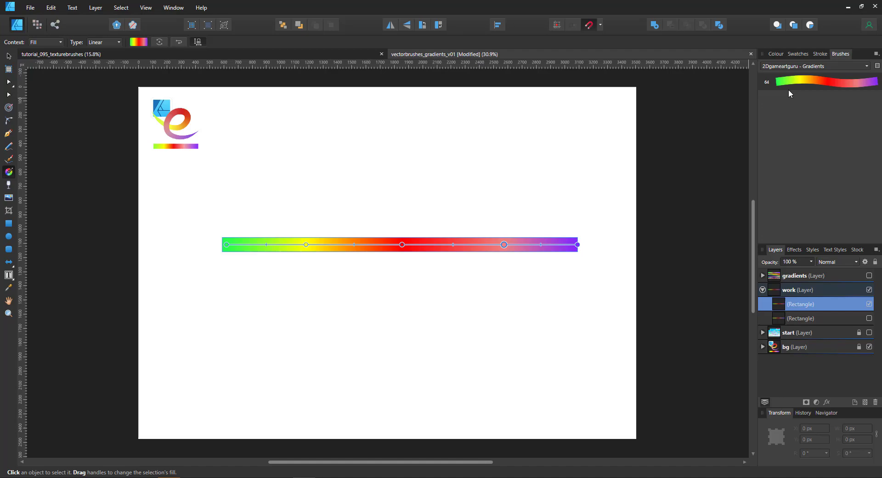
pyautogui.click(10, 134)
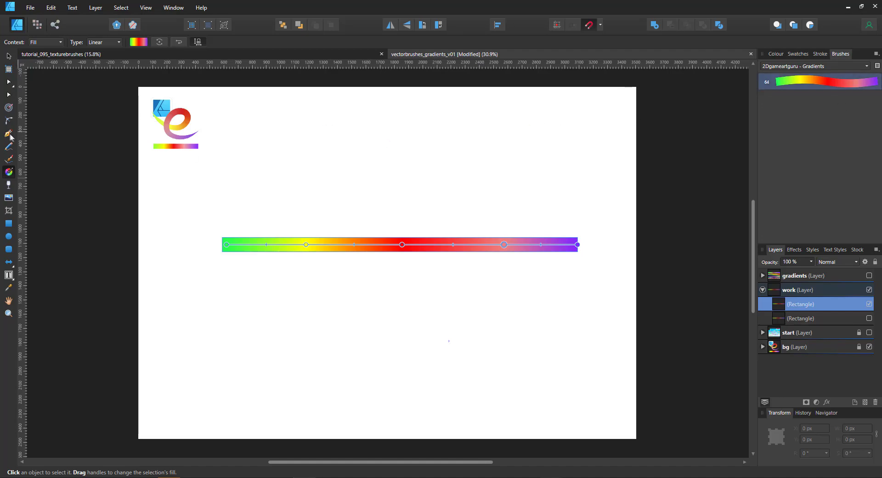
# Draw a pen line below the bar, bend it into an S, and stroke it with the gradient brush
pyautogui.click(9, 134)
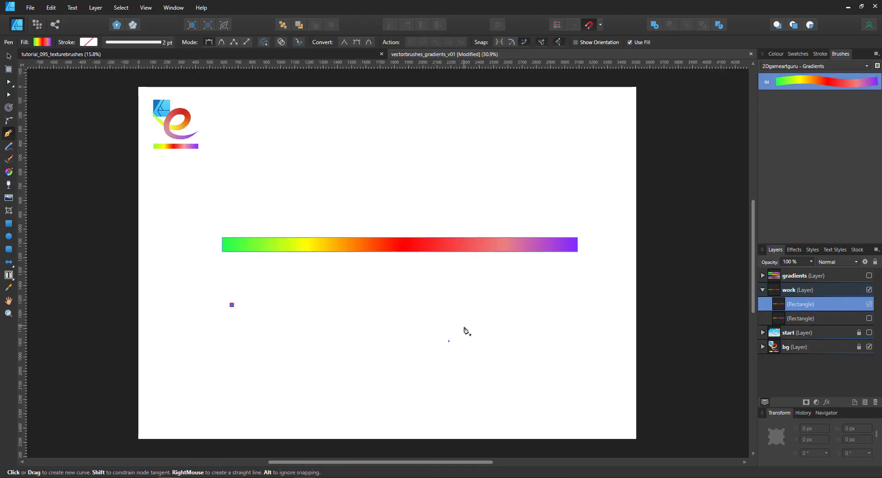
pyautogui.click(555, 306)
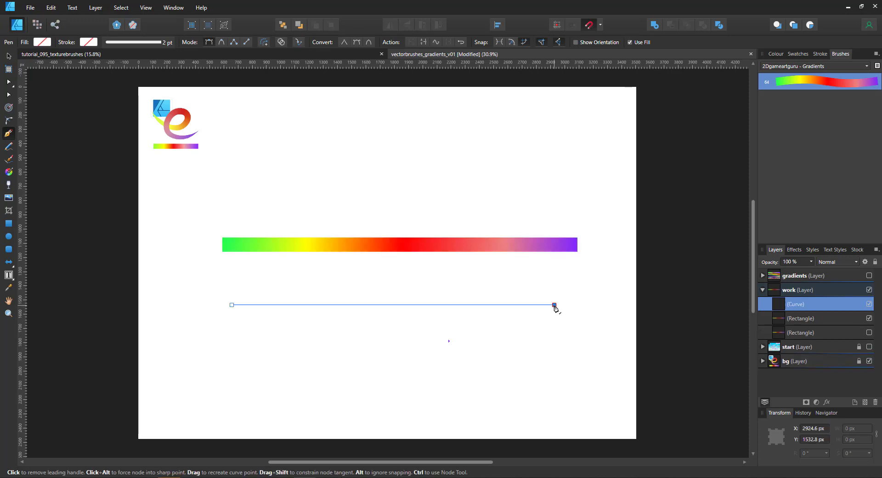
pyautogui.click(8, 122)
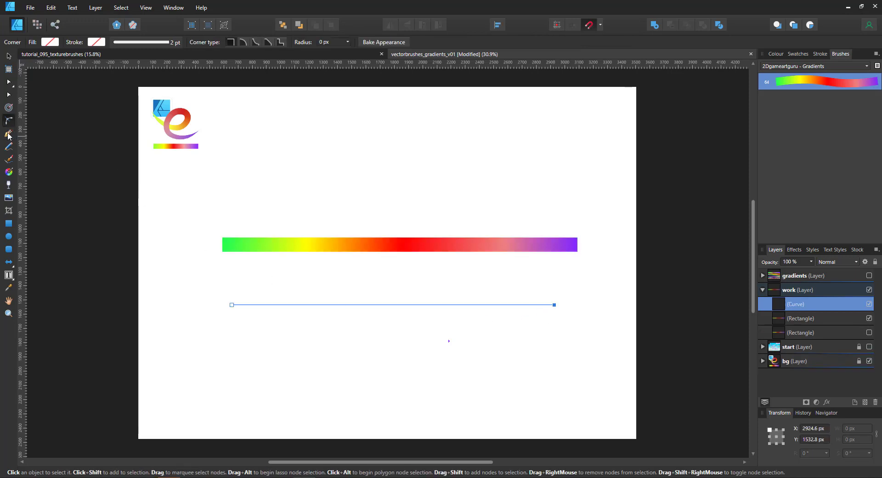
pyautogui.click(9, 95)
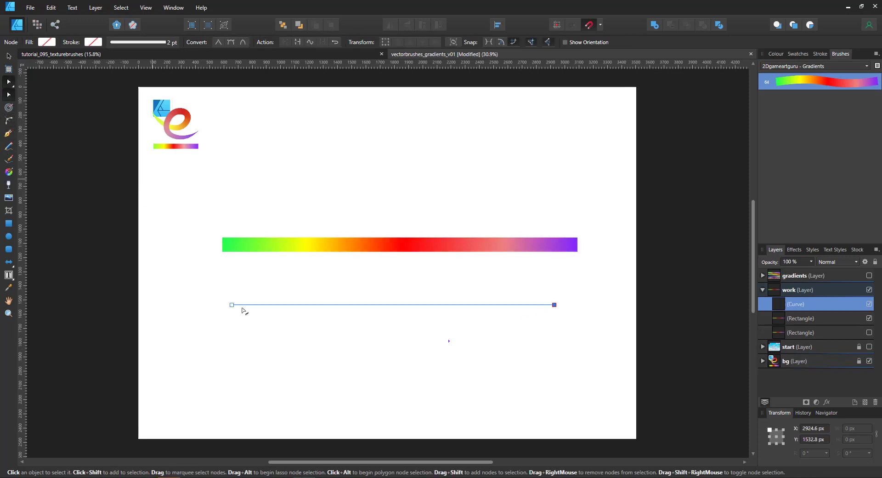
pyautogui.click(232, 304)
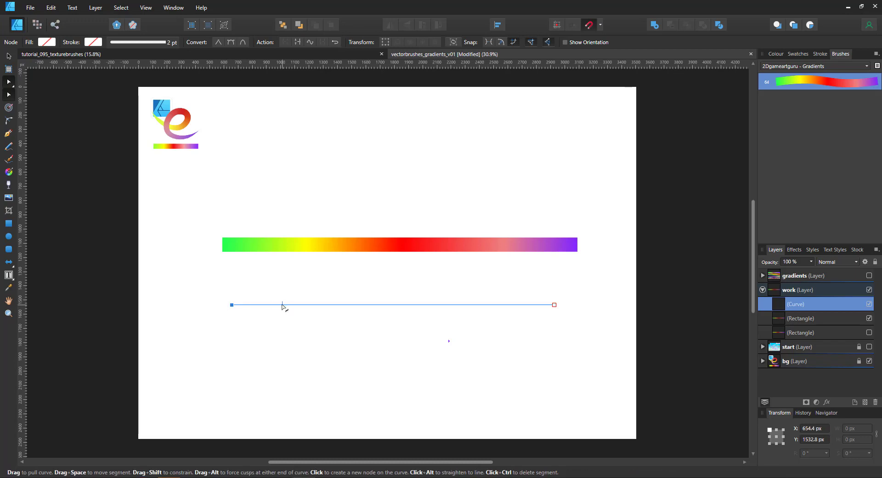
pyautogui.moveTo(281, 305); pyautogui.dragTo(304, 277)
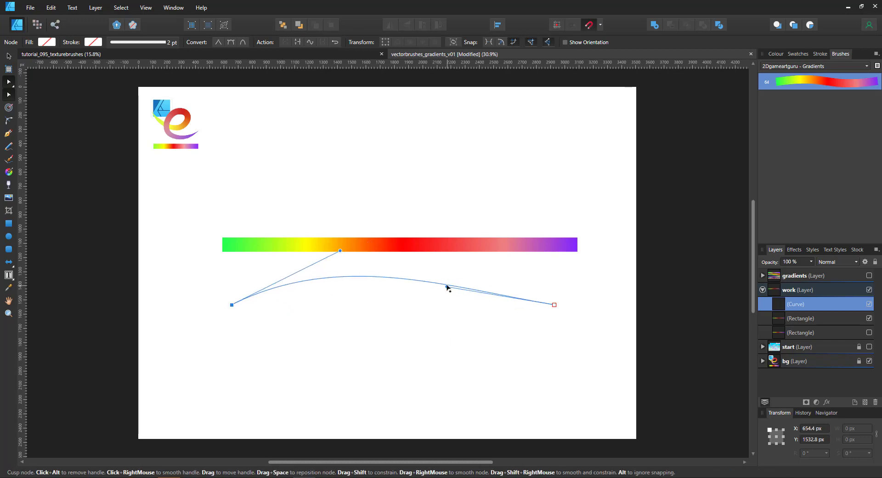
pyautogui.moveTo(447, 286); pyautogui.dragTo(425, 335)
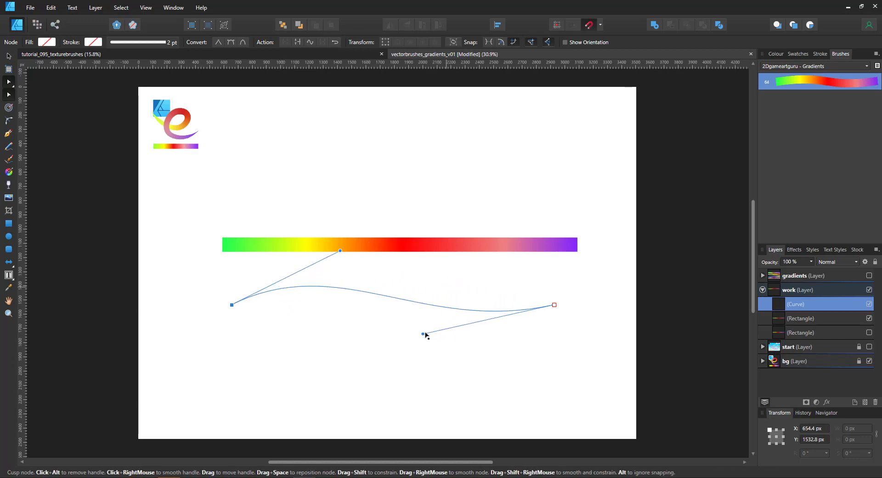
pyautogui.click(835, 83)
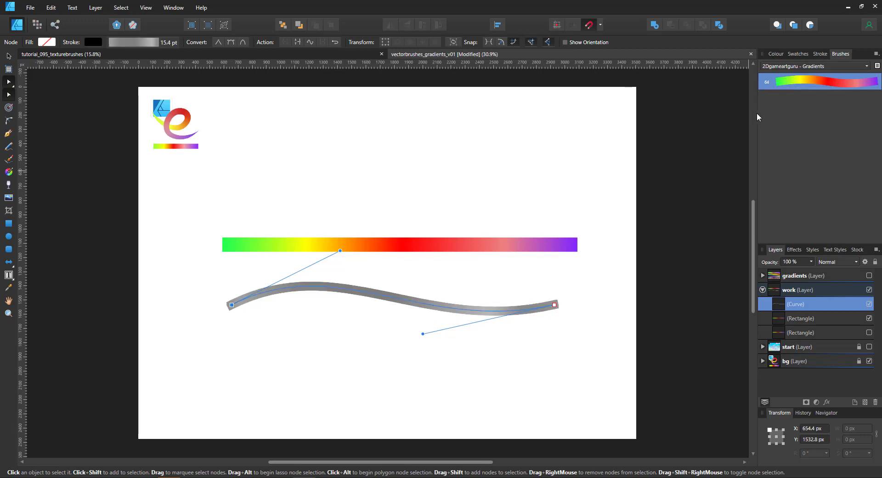
# Set the S-curve's stroke colour to None so the rainbow shows, and lift its bulge toward the bar
pyautogui.click(775, 54)
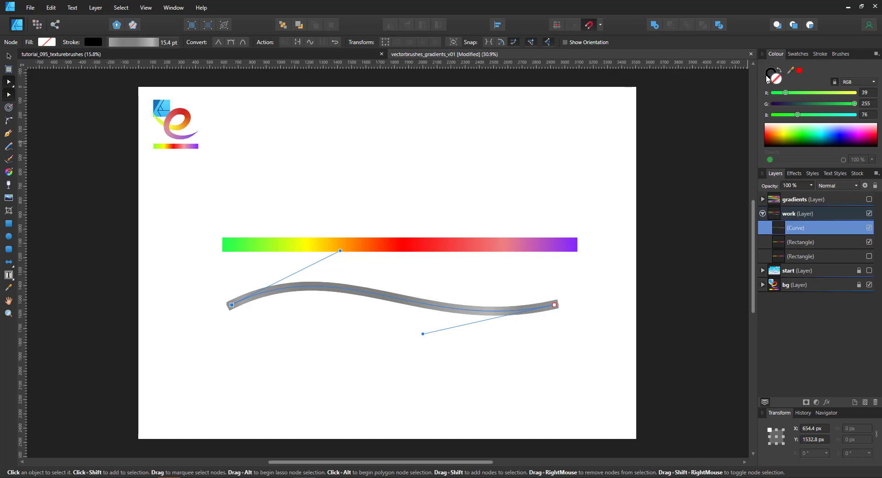
pyautogui.click(767, 76)
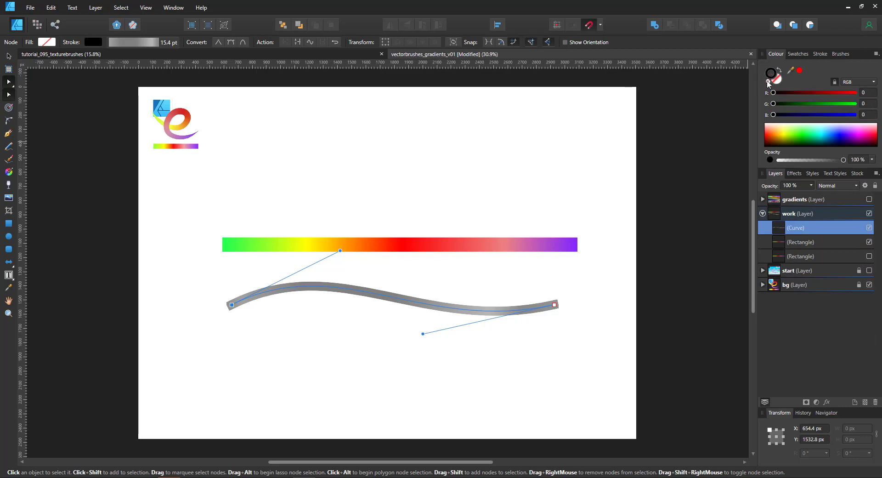
pyautogui.click(768, 82)
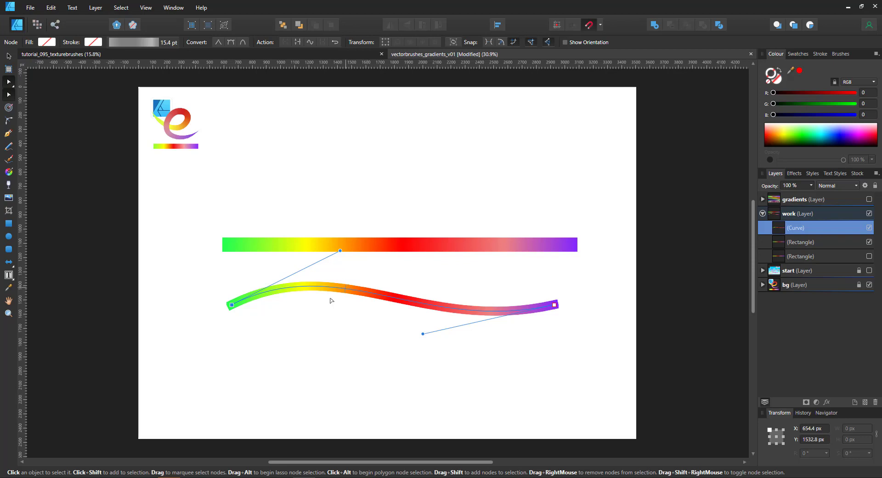
pyautogui.moveTo(339, 250)
pyautogui.mouseDown()
pyautogui.moveTo(325, 208)
pyautogui.moveTo(348, 203)
pyautogui.moveTo(354, 290)
pyautogui.moveTo(385, 201)
pyautogui.moveTo(352, 245)
pyautogui.mouseUp()
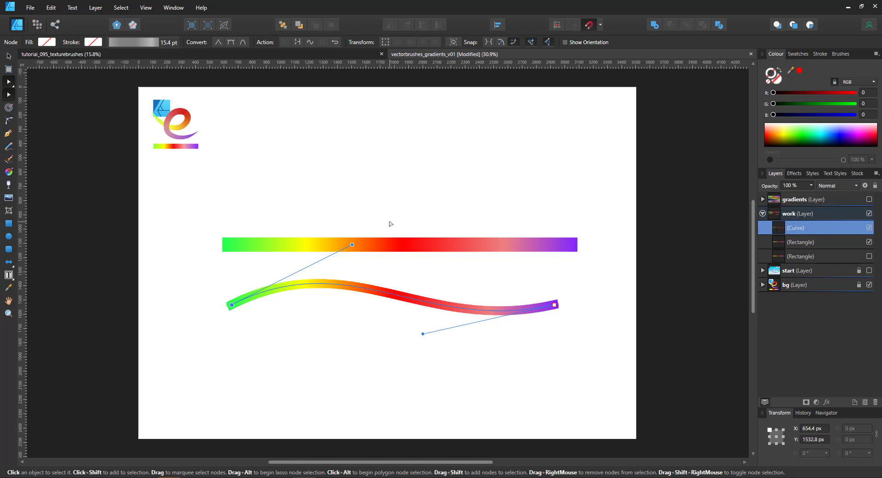
# Paste an e-shaped curve above the bar, apply the gradient brush with no stroke colour, then paste a copy
pyautogui.hotkey('ctrl', 'v')
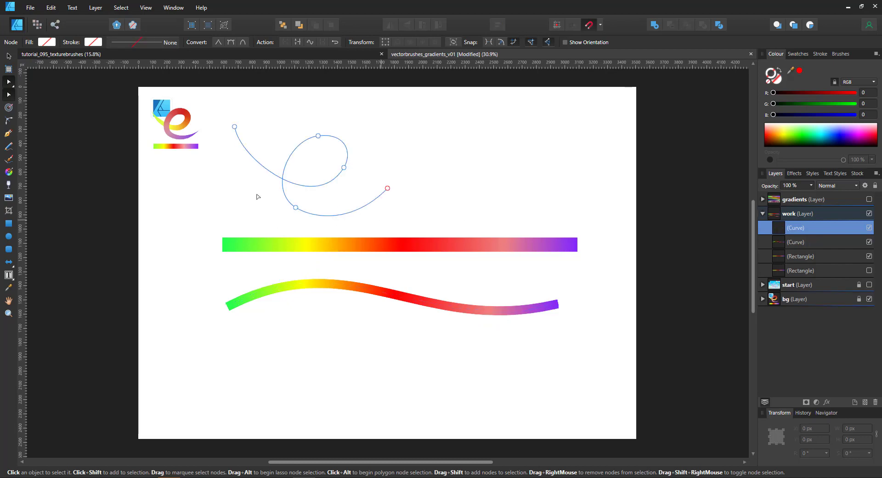
pyautogui.click(841, 54)
pyautogui.click(820, 82)
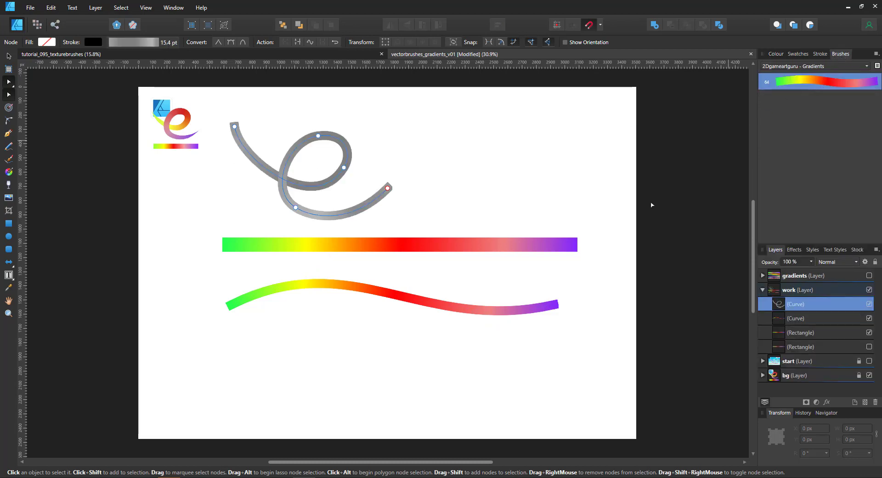
pyautogui.click(777, 54)
pyautogui.click(771, 82)
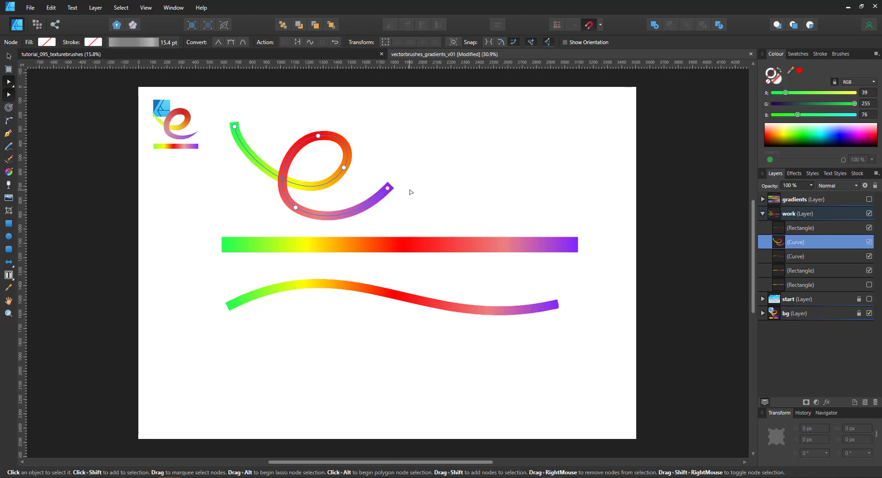
pyautogui.click(424, 187)
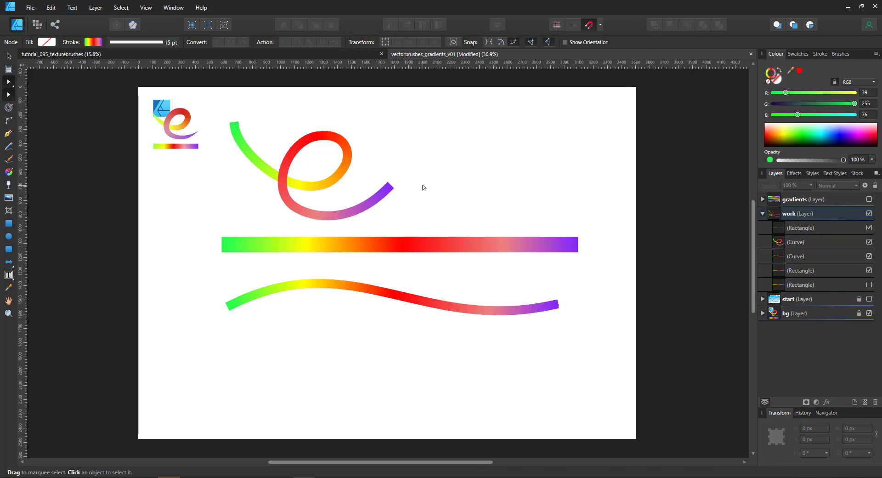
pyautogui.hotkey('ctrl', 'v')
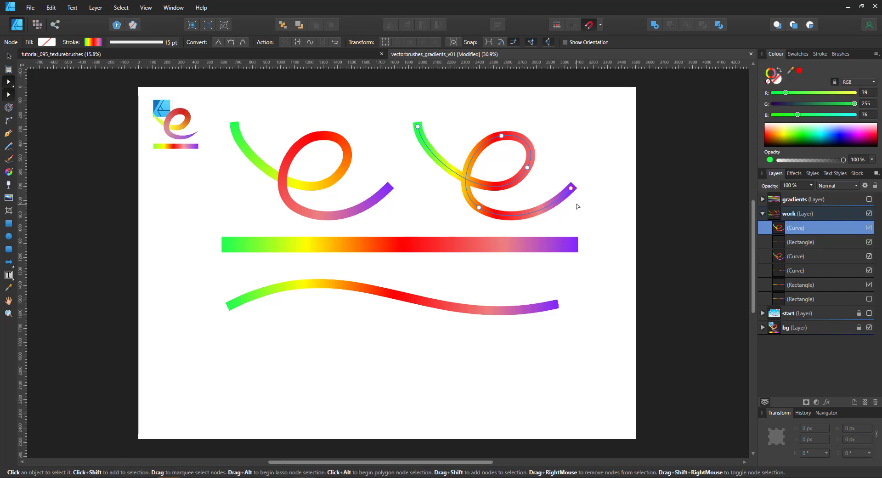
# Give the e curve's gradient brush 100% size variance so it tapers
pyautogui.click(301, 146)
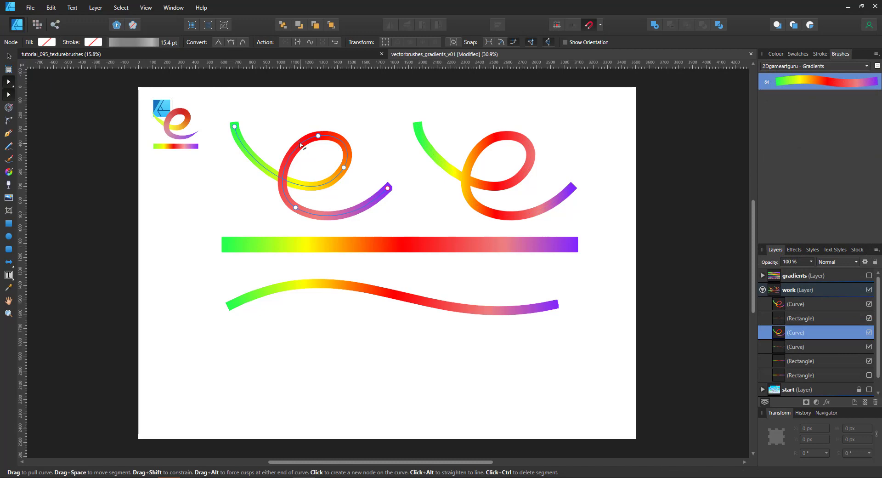
pyautogui.doubleClick(803, 84)
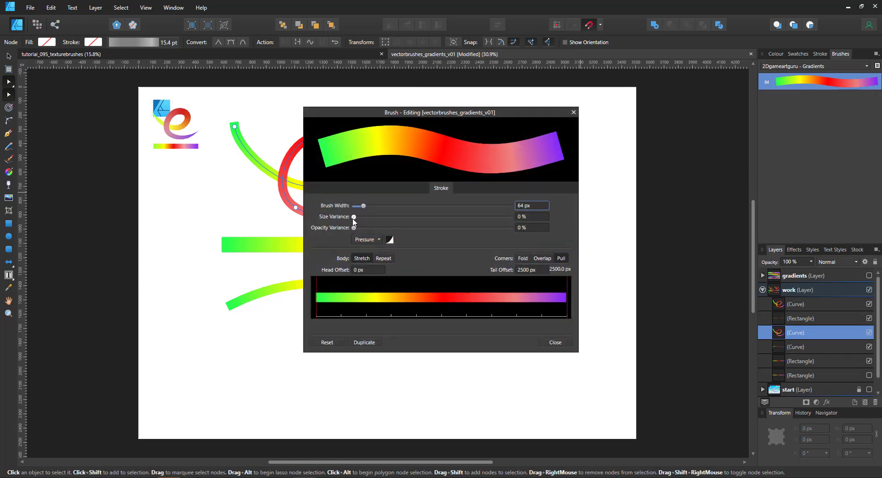
pyautogui.click(353, 217)
pyautogui.moveTo(459, 217); pyautogui.dragTo(529, 217)
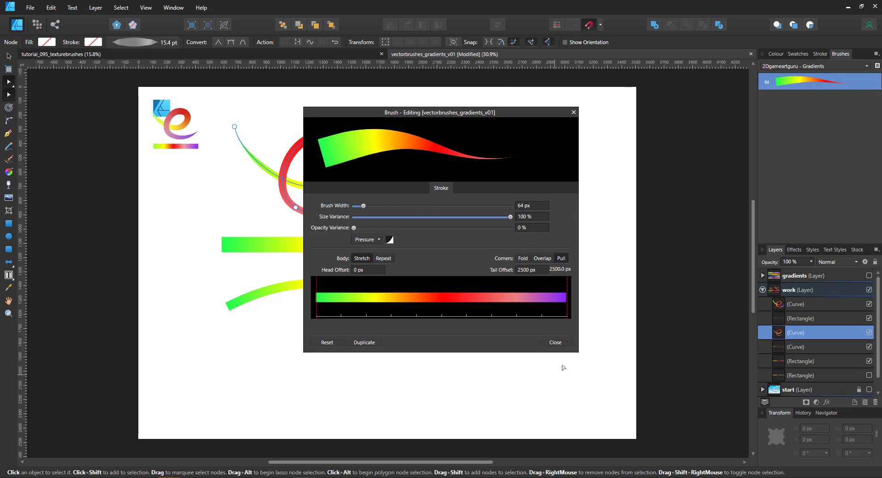
pyautogui.click(555, 342)
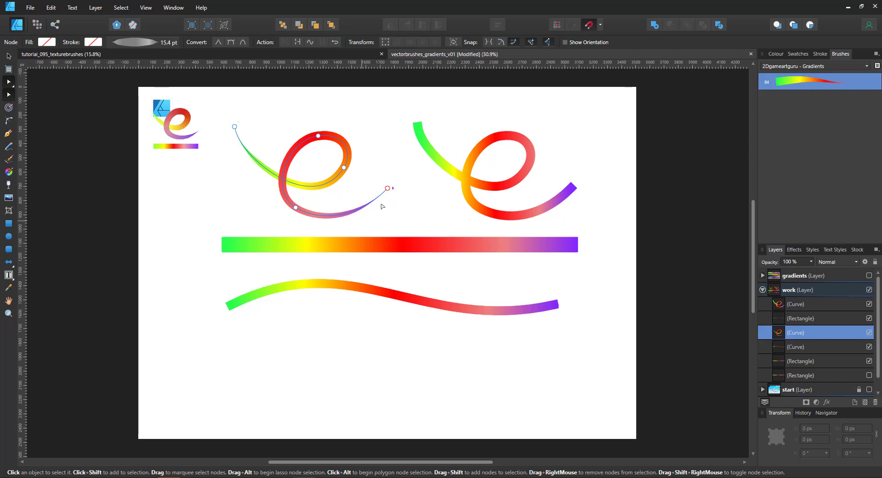
# Raise the e stroke's pressure curve near its right end to change the taper
pyautogui.click(150, 43)
pyautogui.click(146, 44)
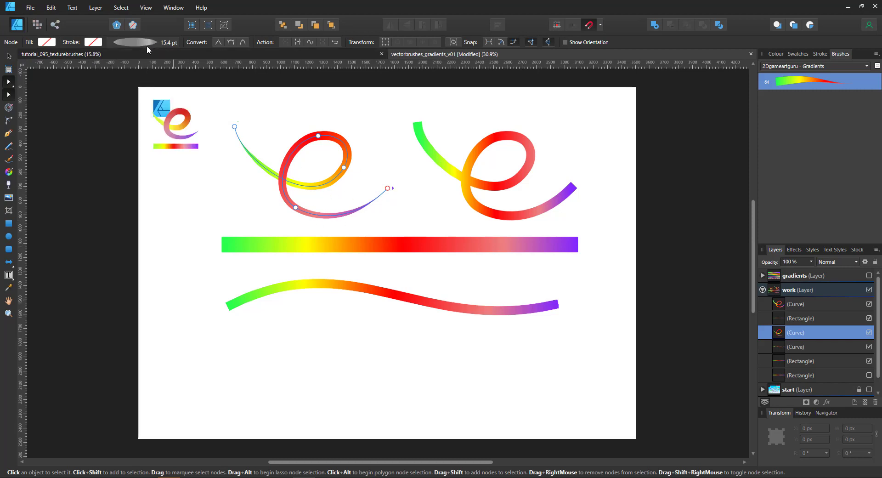
pyautogui.click(146, 45)
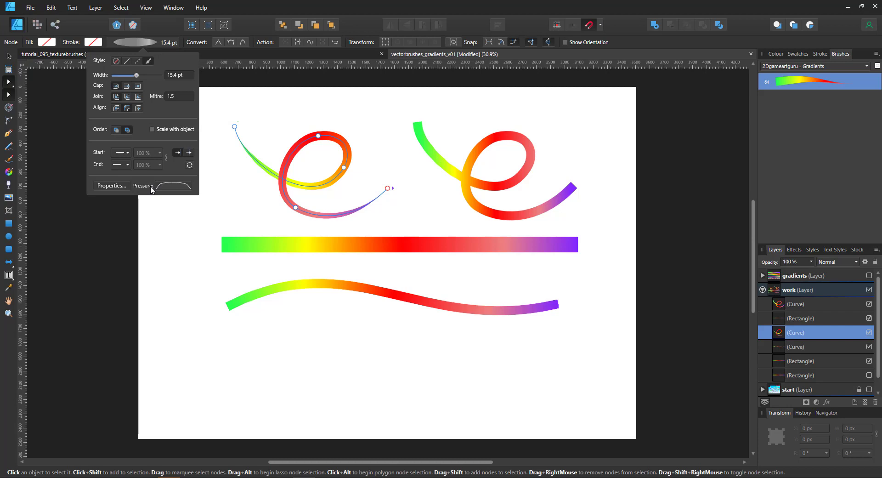
pyautogui.click(184, 186)
pyautogui.moveTo(182, 266); pyautogui.dragTo(177, 216)
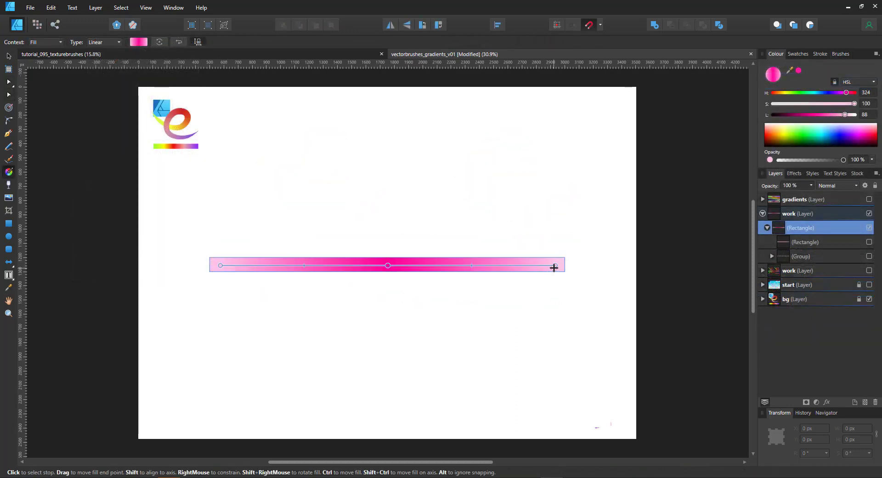
# Unhide the inner Rectangle and stripe Group layers to show diagonal white stripes, then deselect
pyautogui.click(869, 242)
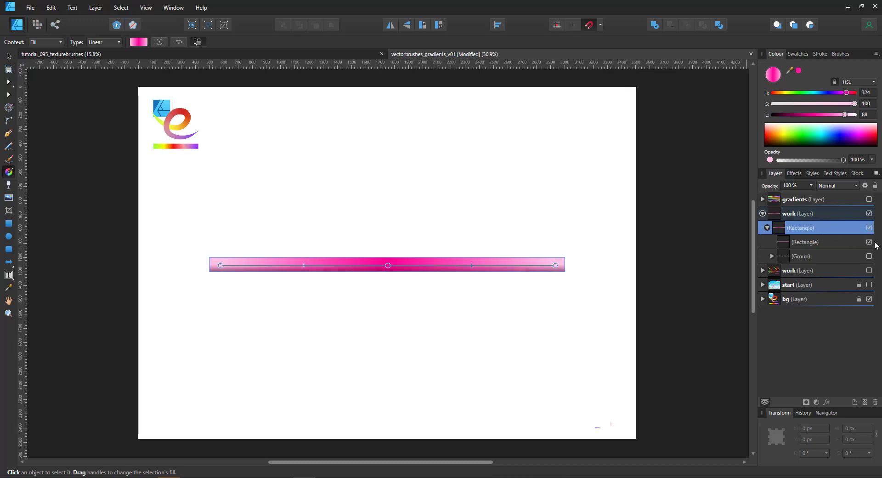
pyautogui.click(868, 257)
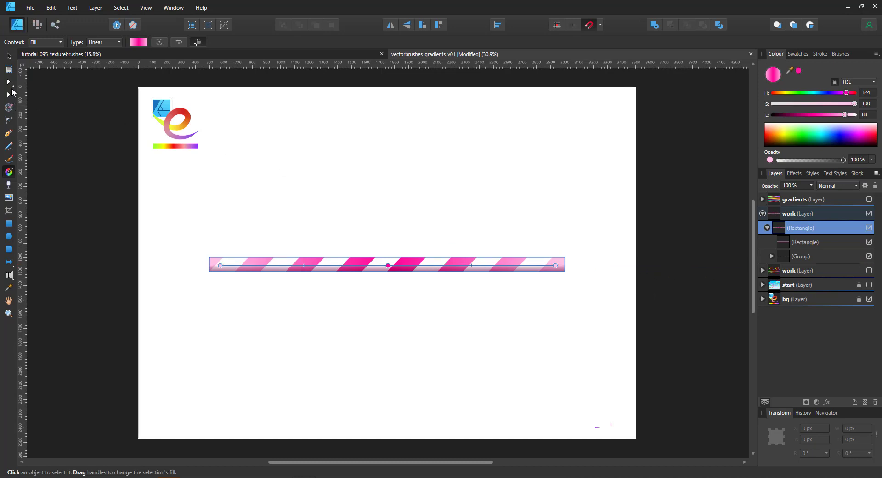
pyautogui.click(8, 56)
pyautogui.click(501, 185)
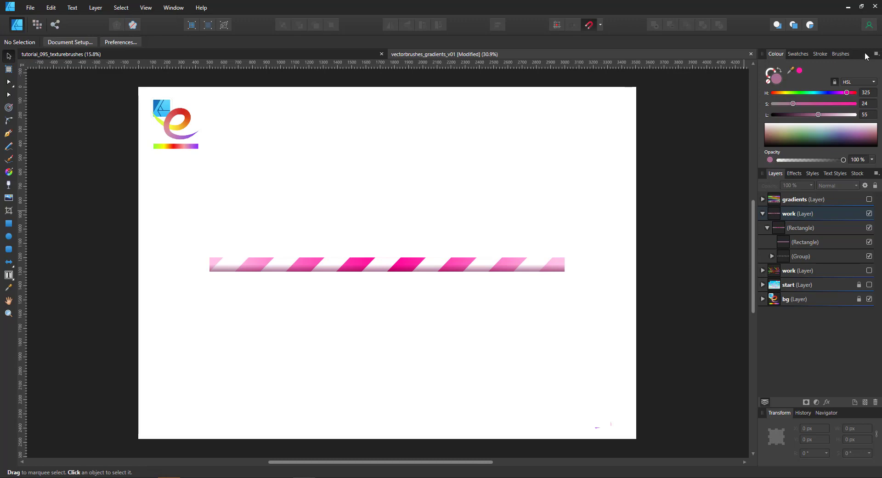
# Create a new textured image brush from vectorbrushes_gradients_v02.png
pyautogui.click(842, 54)
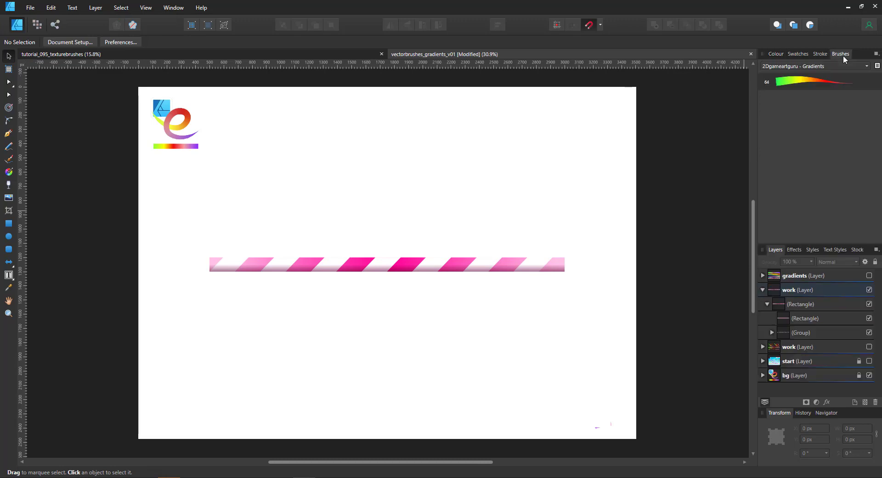
pyautogui.click(877, 55)
pyautogui.click(824, 153)
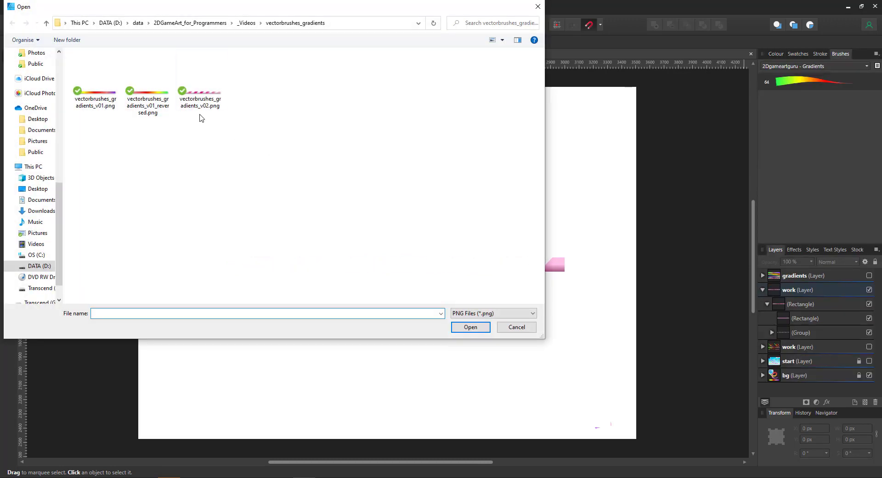
pyautogui.doubleClick(200, 108)
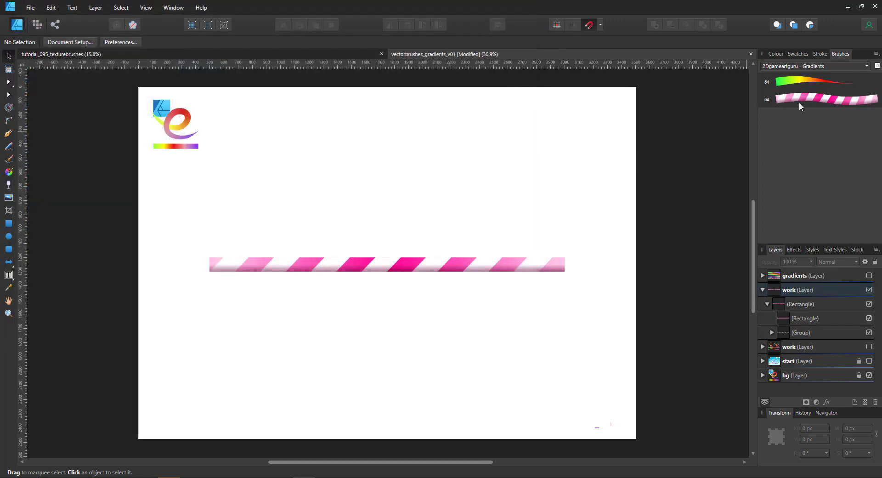
# Set the striped brush's body to Repeat with 100% size variance
pyautogui.doubleClick(800, 102)
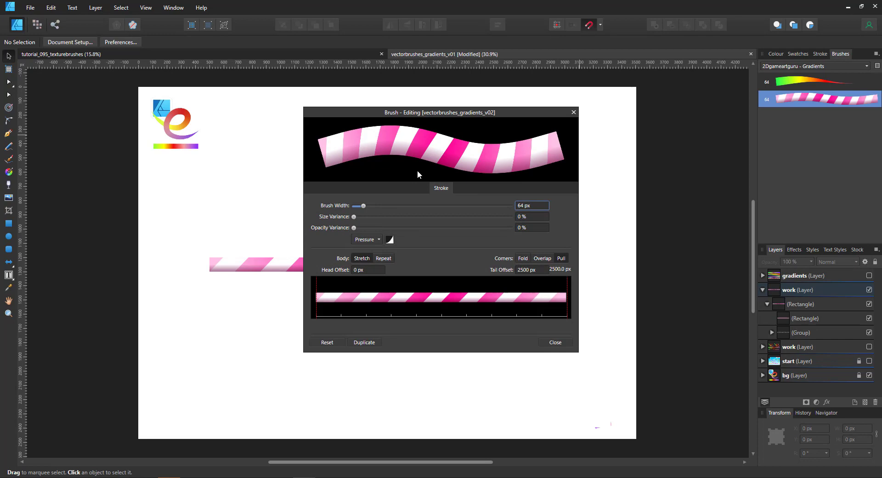
pyautogui.click(381, 261)
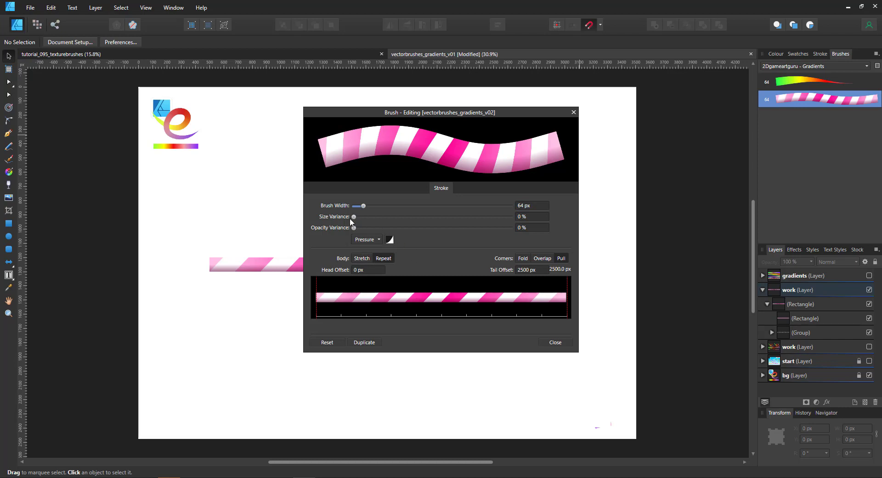
pyautogui.moveTo(356, 219); pyautogui.dragTo(543, 215)
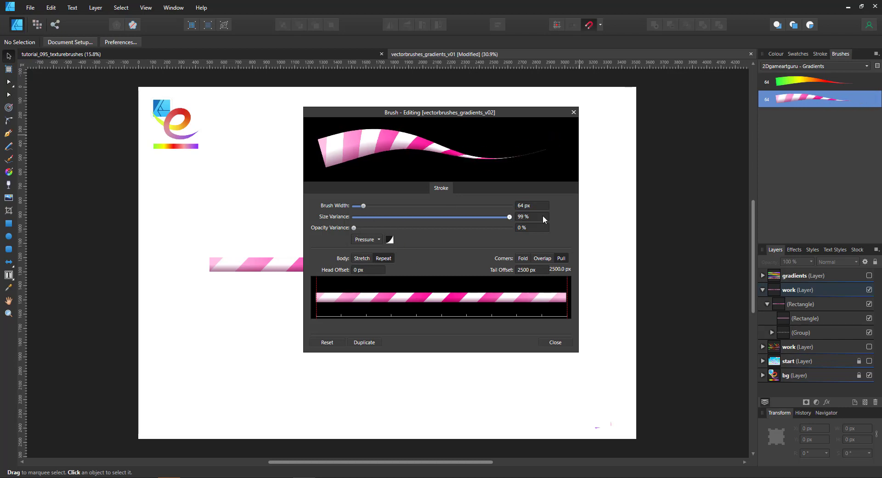
pyautogui.click(556, 343)
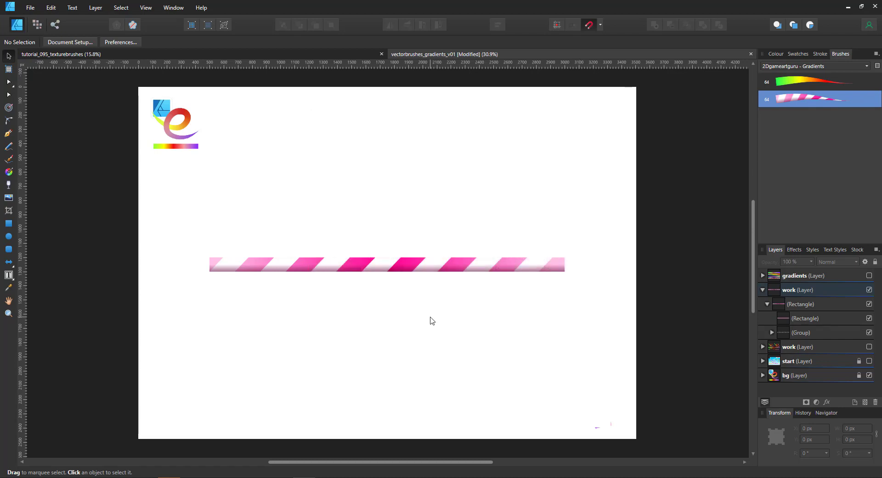
# Paste a large looping curve and apply the candy-stripe brush with stroke colour set to None
pyautogui.hotkey('ctrl', 'v')
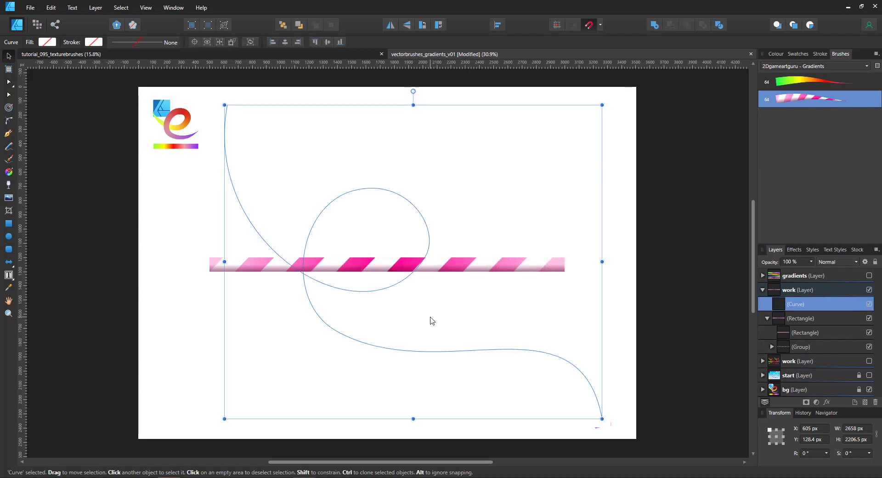
pyautogui.click(822, 100)
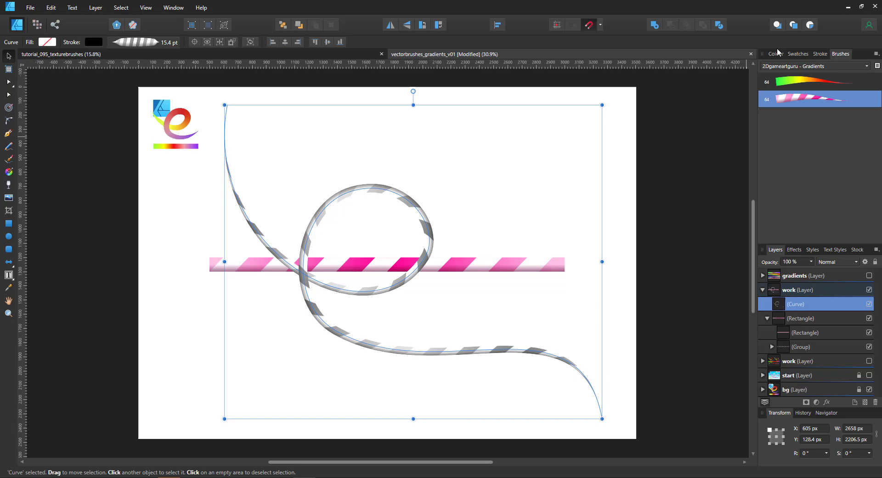
pyautogui.click(777, 54)
pyautogui.click(767, 79)
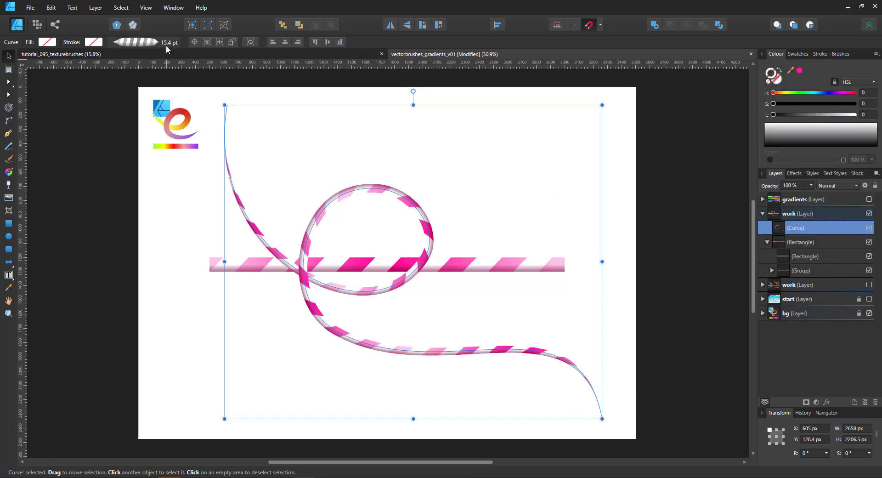
# Reset the stroke pressure profile so the curve stays full 15.4 pt width along its length
pyautogui.click(144, 44)
pyautogui.click(180, 185)
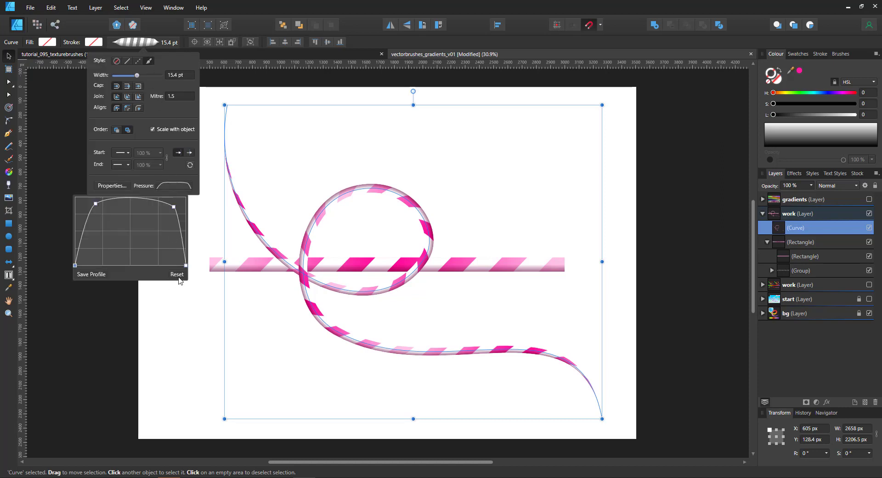
pyautogui.click(177, 275)
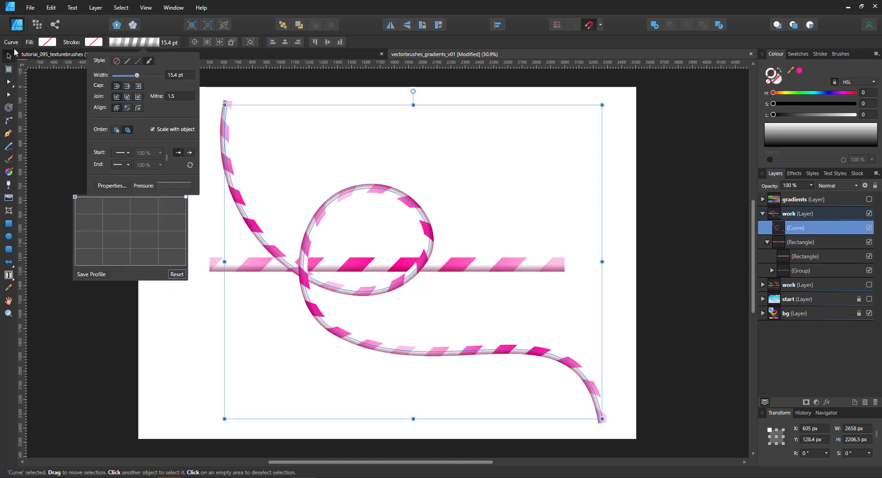
pyautogui.click(8, 57)
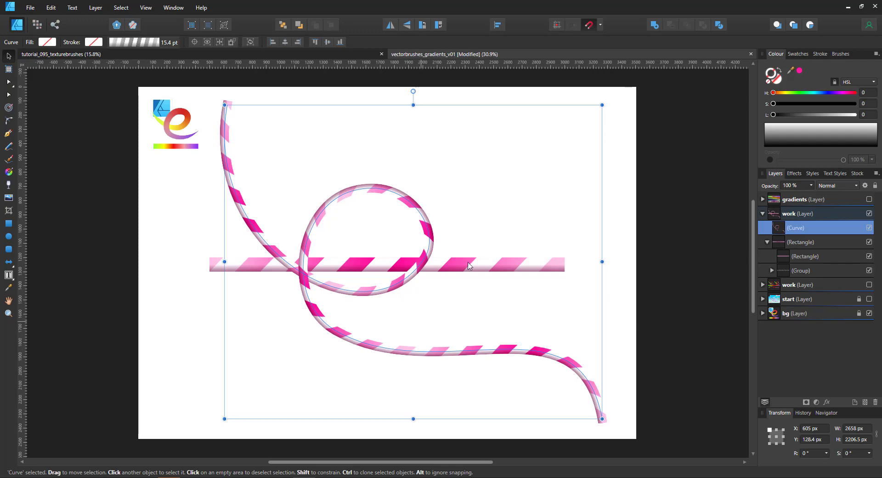
pyautogui.click(848, 56)
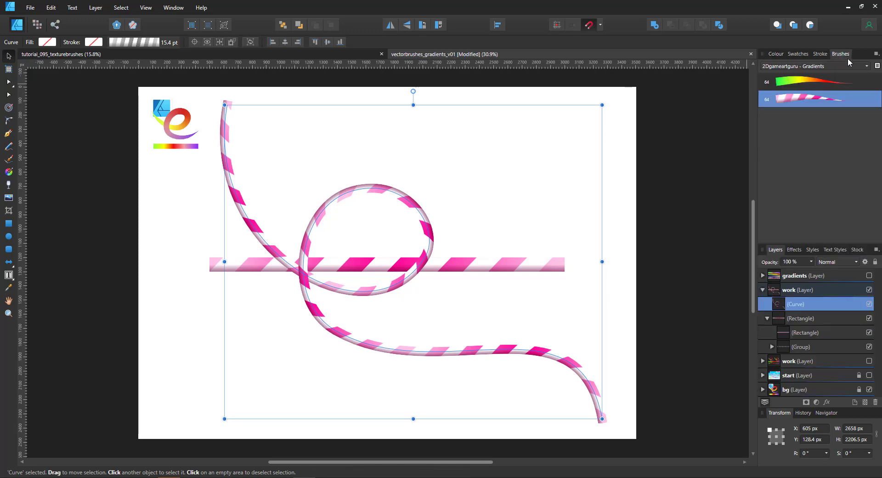
pyautogui.doubleClick(823, 100)
pyautogui.click(362, 259)
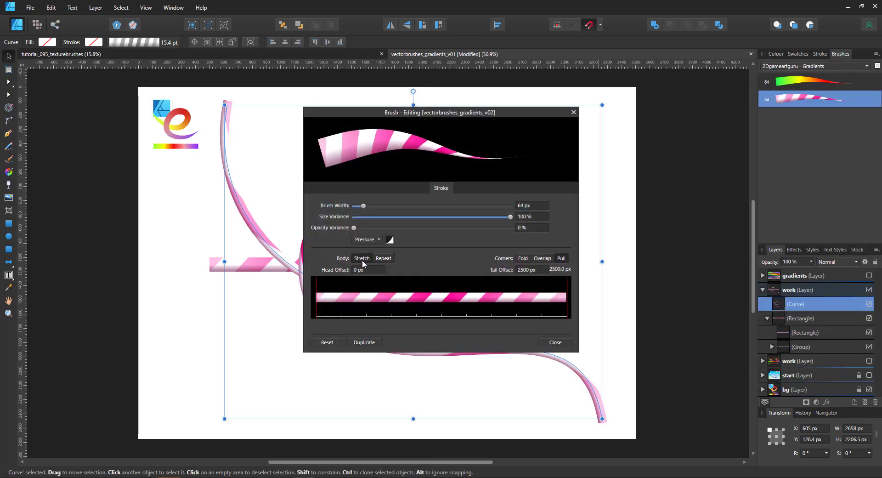
pyautogui.click(573, 112)
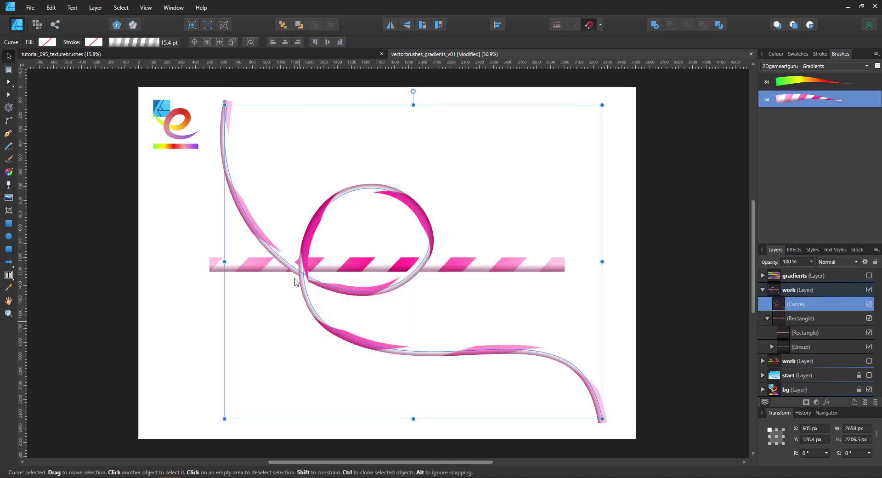
pyautogui.doubleClick(817, 99)
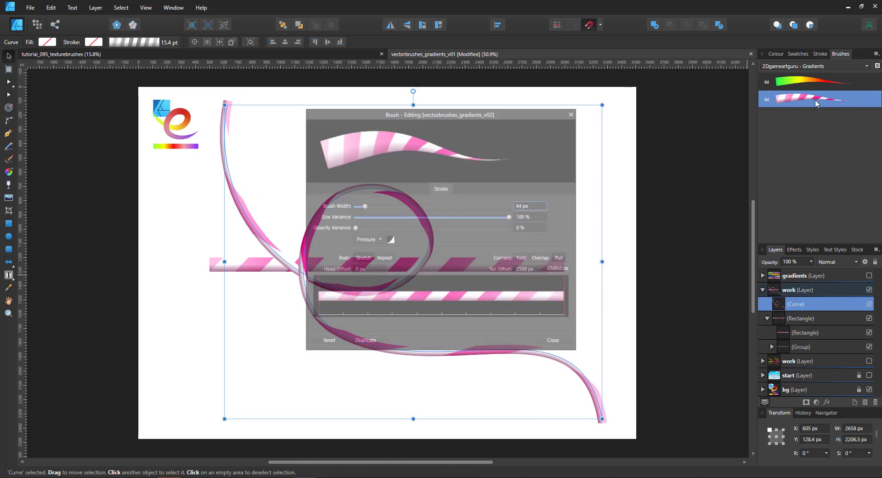
pyautogui.click(390, 258)
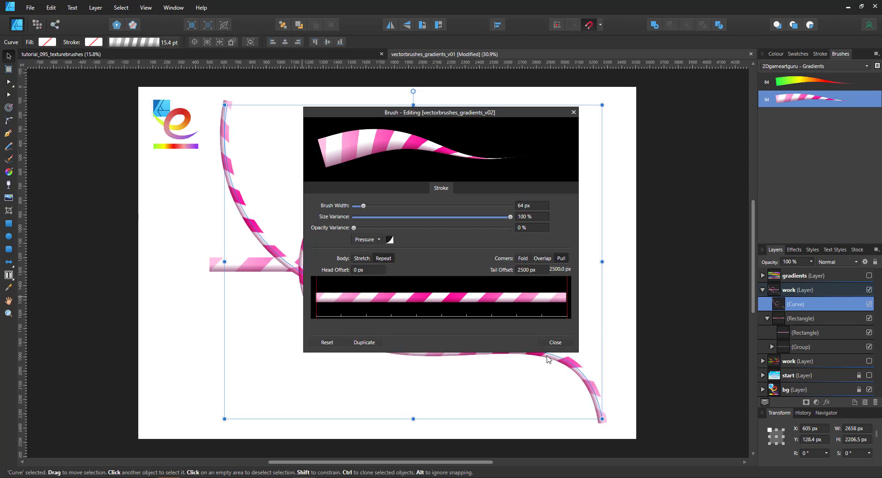
pyautogui.press('Escape')
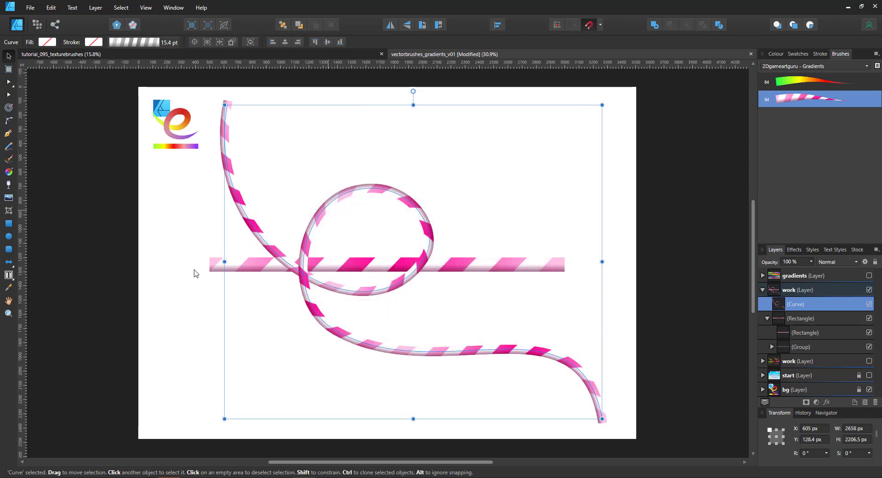